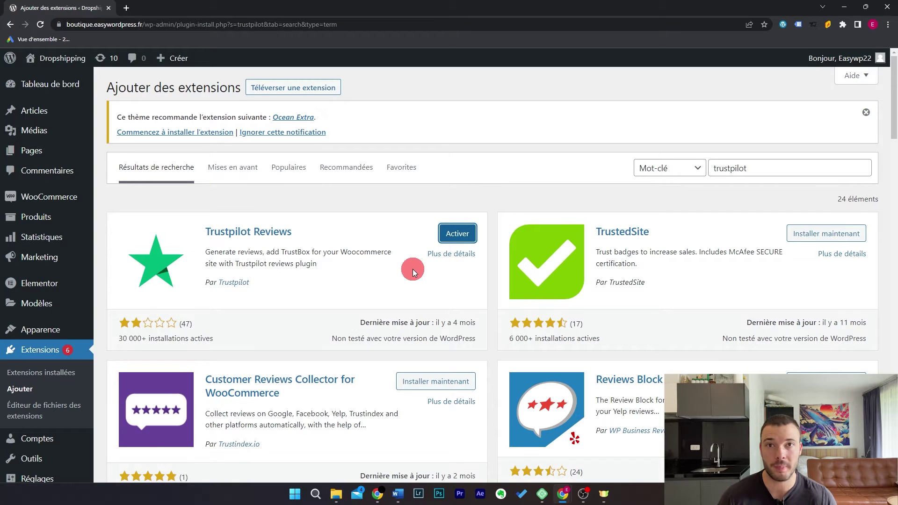
Step: Activate the Trustpilot Reviews plugin and open its settings page
{"action": "left_click", "coordinate": [452, 235]}
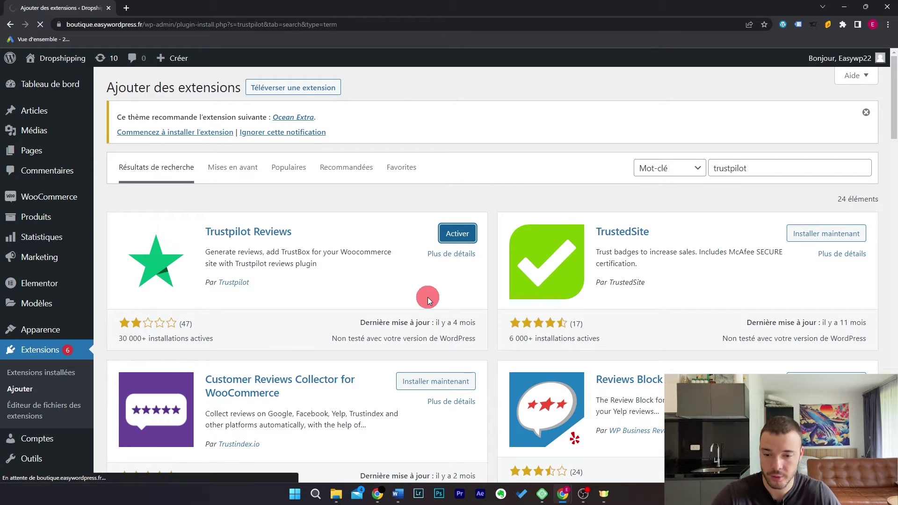
{"action": "scroll", "coordinate": [421, 216], "scroll_direction": "down", "scroll_amount": 4}
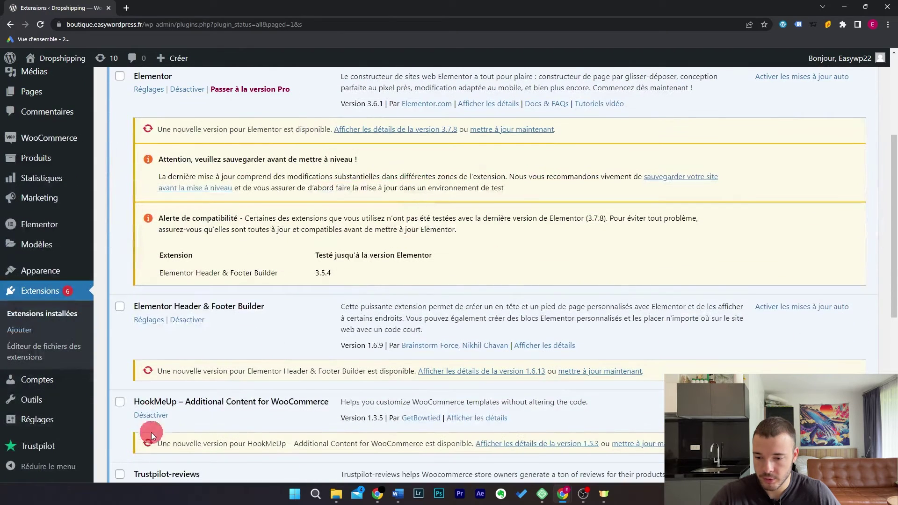
{"action": "left_click", "coordinate": [50, 449]}
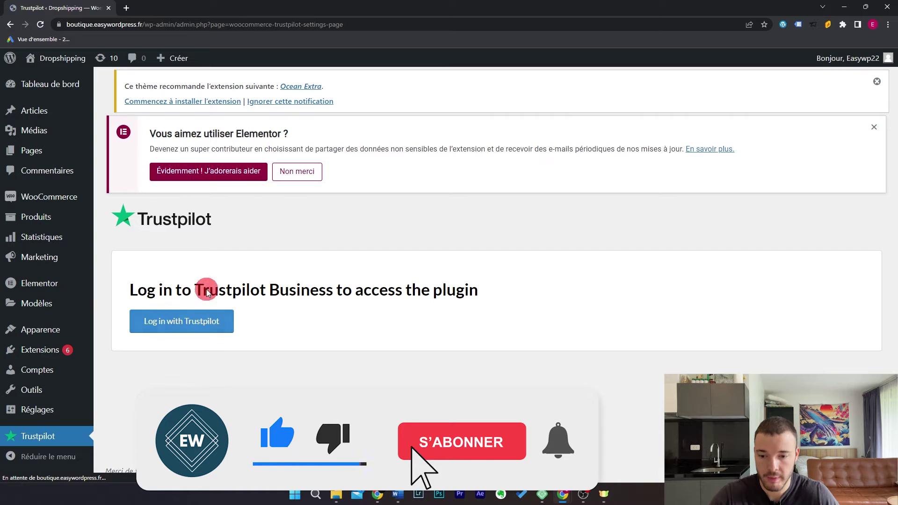
Step: Log in to Trustpilot Business with the account's work email and accept the cookie terms for the easywordpress.fr business unit
{"action": "left_click", "coordinate": [224, 311]}
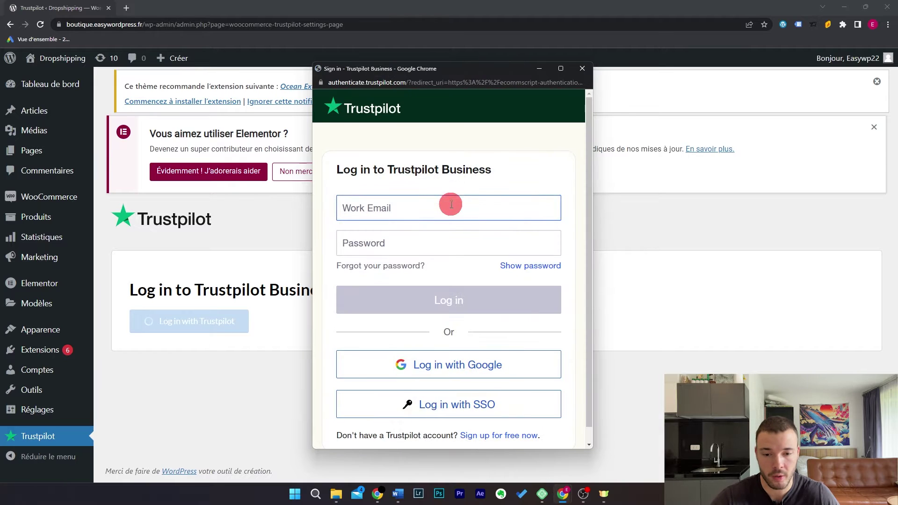
{"action": "left_click", "coordinate": [452, 205]}
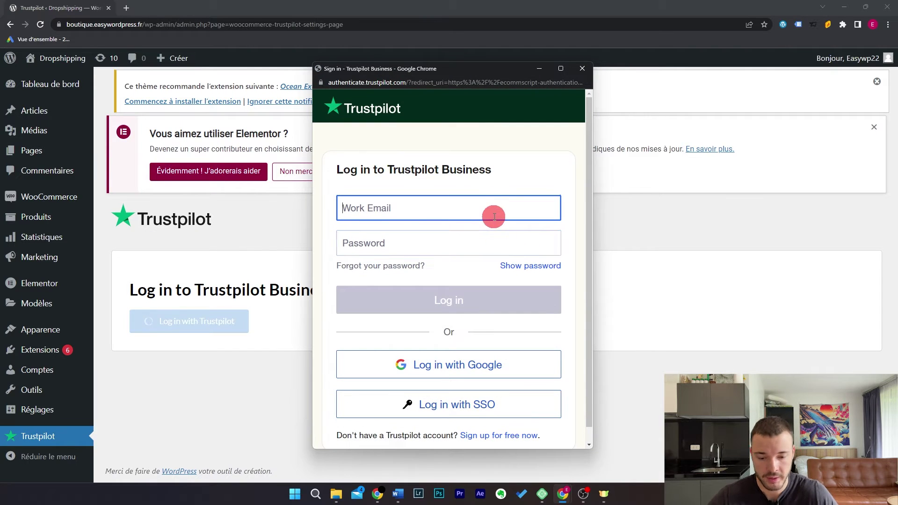
{"action": "type", "text": "cont"}
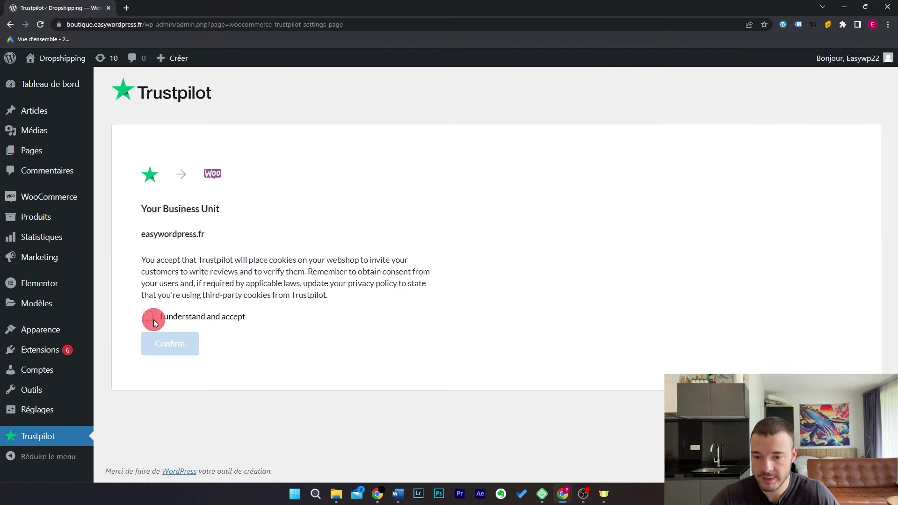
{"action": "left_click", "coordinate": [149, 318]}
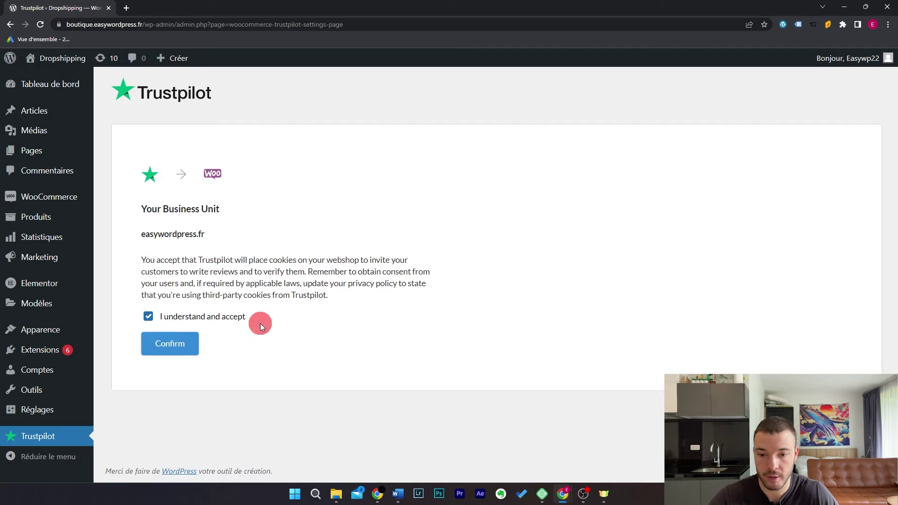
{"action": "left_click", "coordinate": [187, 349]}
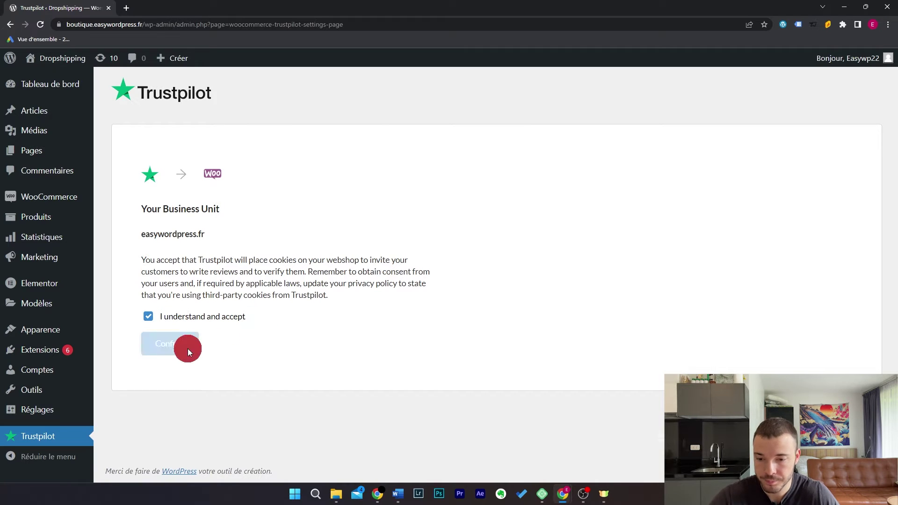
Step: Examine the plugin guide's recommendations for automating invitations, collecting reviews and adding review widgets
{"action": "scroll", "coordinate": [389, 207], "scroll_direction": "down", "scroll_amount": 2}
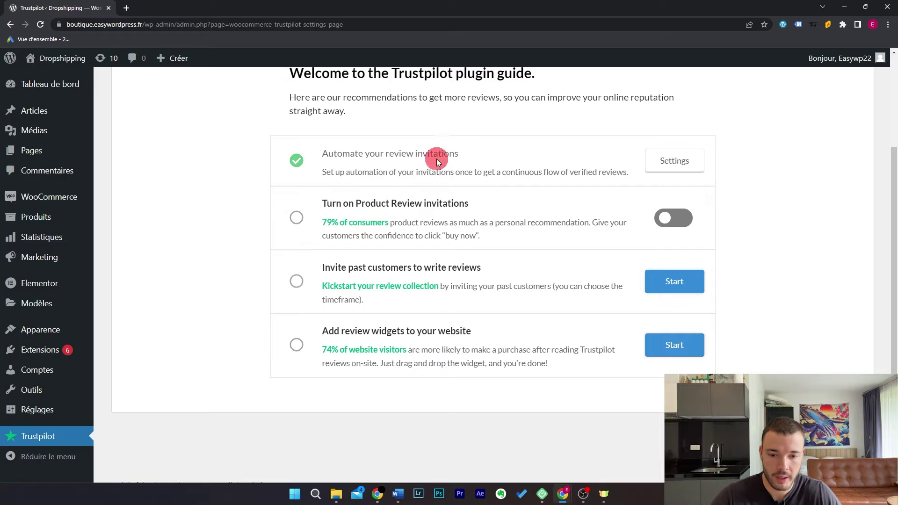
{"action": "scroll", "coordinate": [208, 220], "scroll_direction": "up", "scroll_amount": 1}
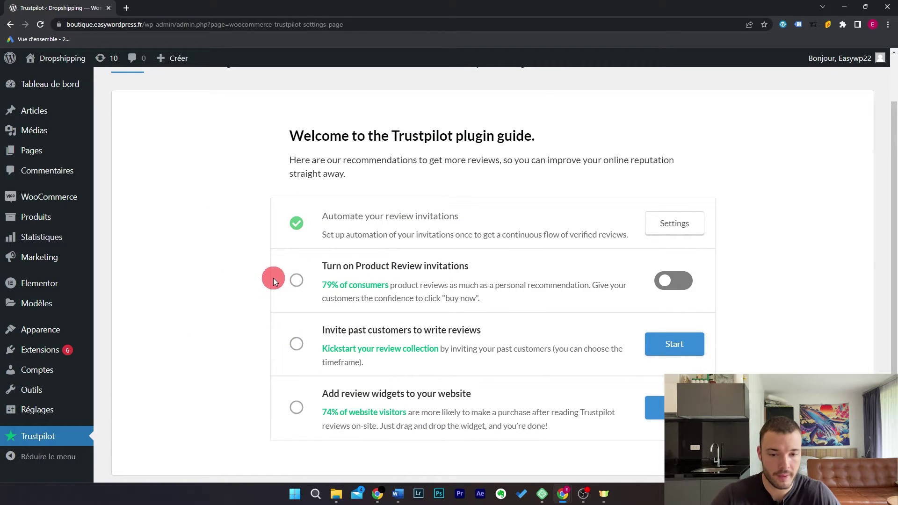
{"action": "scroll", "coordinate": [273, 279], "scroll_direction": "up", "scroll_amount": 2}
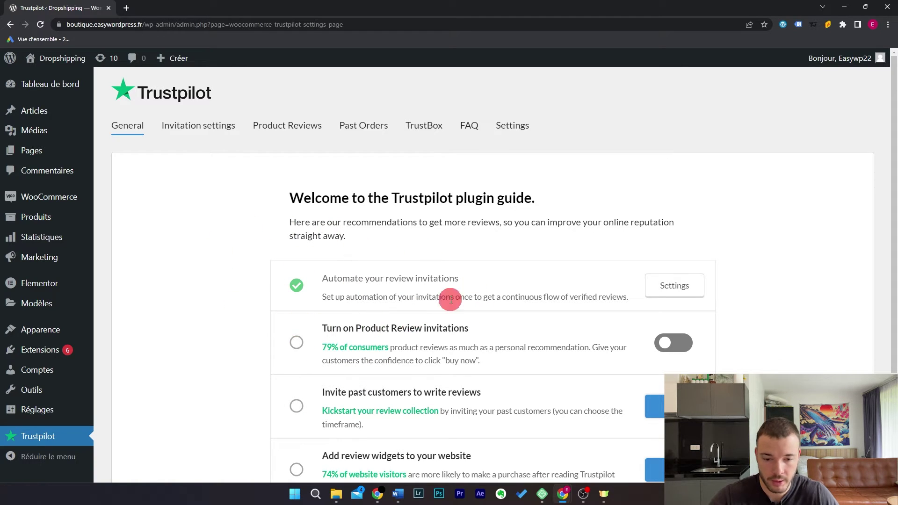
{"action": "scroll", "coordinate": [435, 286], "scroll_direction": "down", "scroll_amount": 1}
{"action": "scroll", "coordinate": [319, 263], "scroll_direction": "up", "scroll_amount": 1}
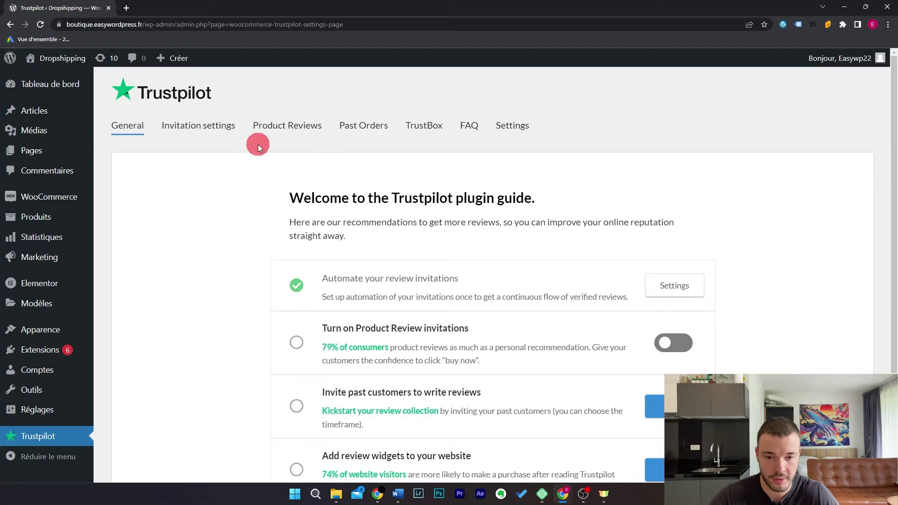
{"action": "scroll", "coordinate": [353, 236], "scroll_direction": "down", "scroll_amount": 1}
{"action": "scroll", "coordinate": [259, 182], "scroll_direction": "up", "scroll_amount": 1}
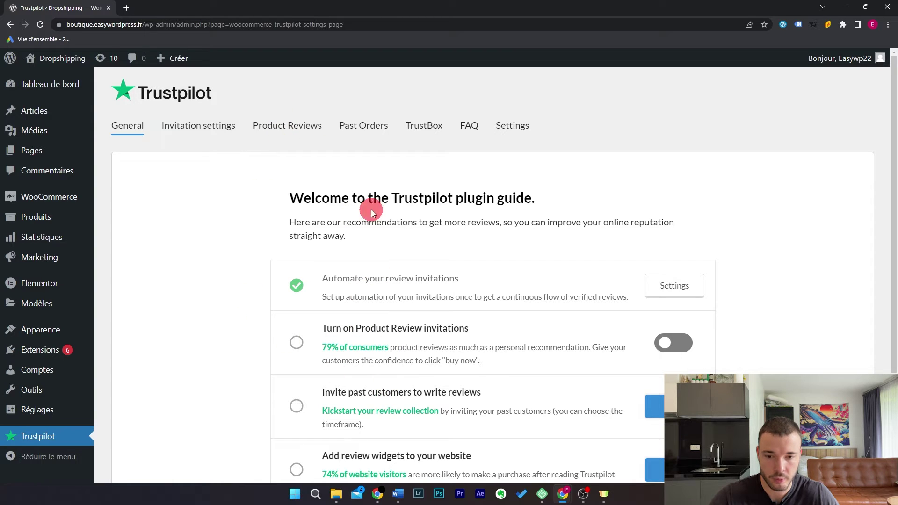
{"action": "scroll", "coordinate": [257, 297], "scroll_direction": "down", "scroll_amount": 1}
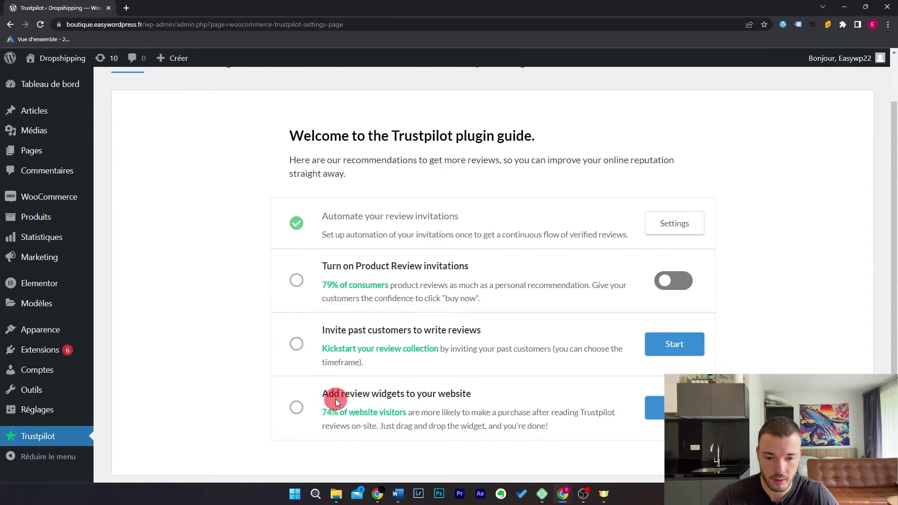
{"action": "scroll", "coordinate": [336, 399], "scroll_direction": "up", "scroll_amount": 1}
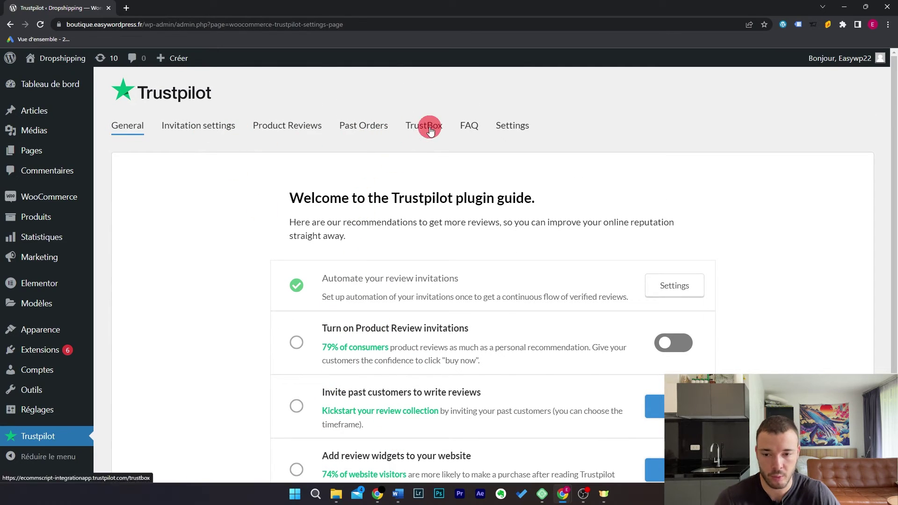
Step: In the invitation settings, choose Order confirmed as the action that triggers service review invitations
{"action": "left_click", "coordinate": [215, 124]}
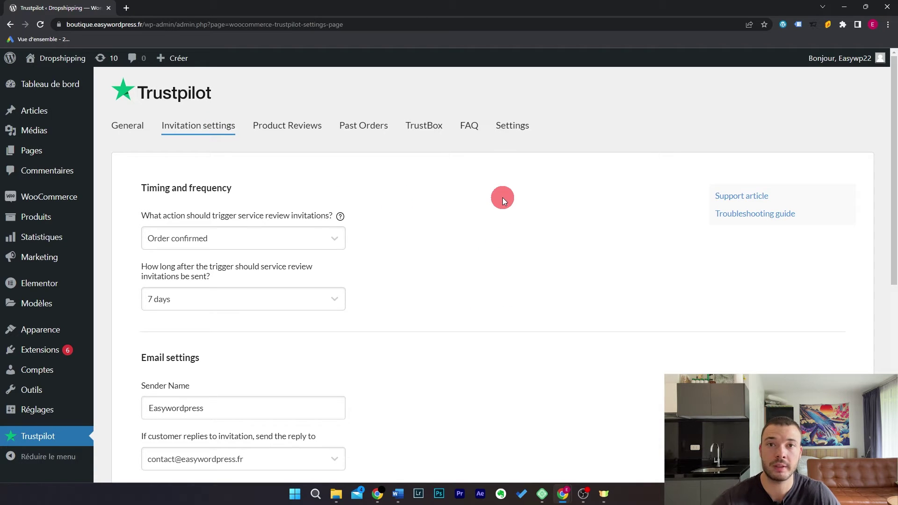
{"action": "scroll", "coordinate": [502, 197], "scroll_direction": "down", "scroll_amount": 1}
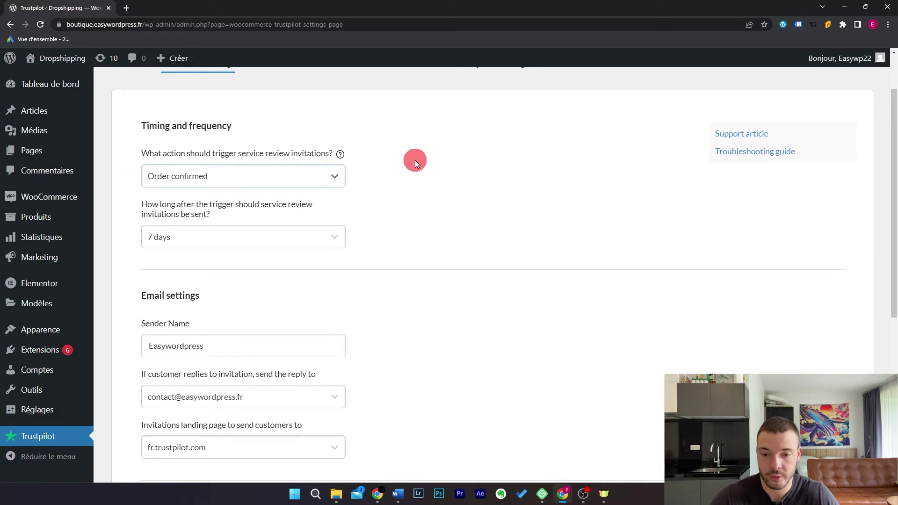
{"action": "left_click", "coordinate": [331, 180]}
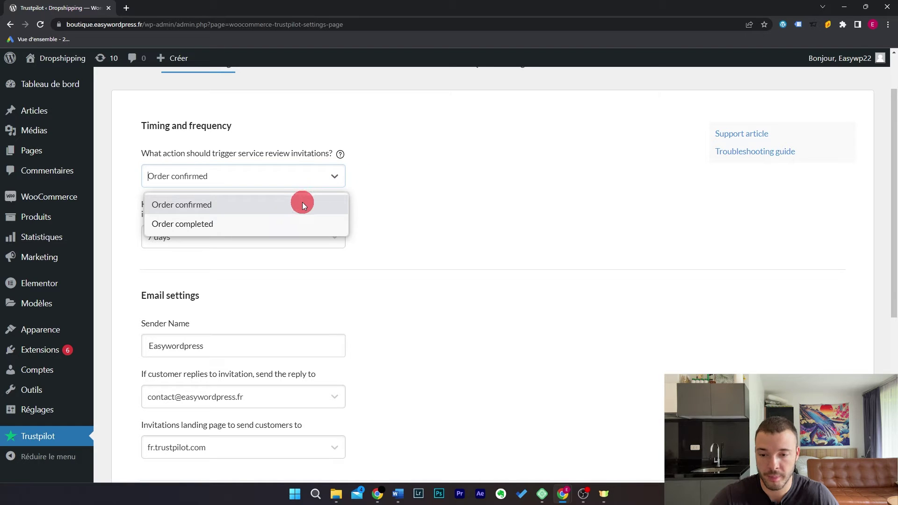
{"action": "left_click", "coordinate": [299, 228]}
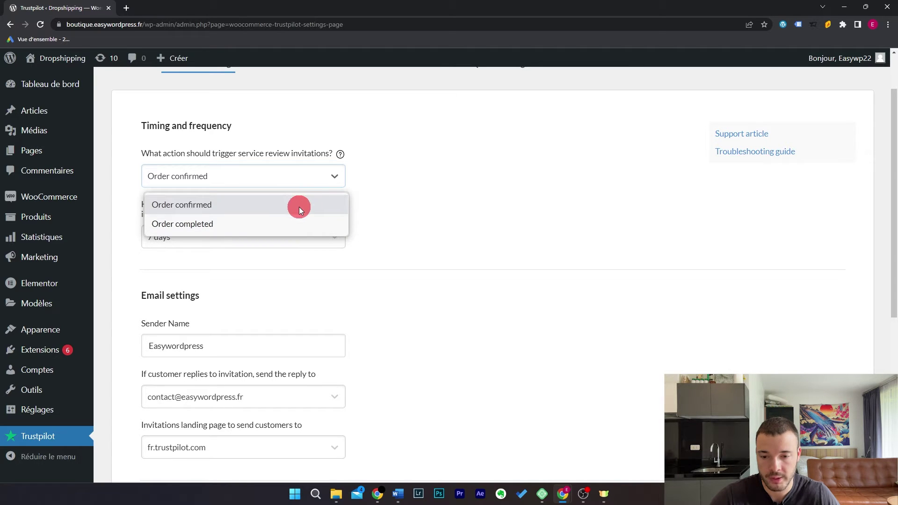
{"action": "left_click", "coordinate": [299, 207]}
Step: Choose the service review invitation template "For purchase experiences (Best in test)" and save the invitation settings
{"action": "scroll", "coordinate": [390, 197], "scroll_direction": "down", "scroll_amount": 2}
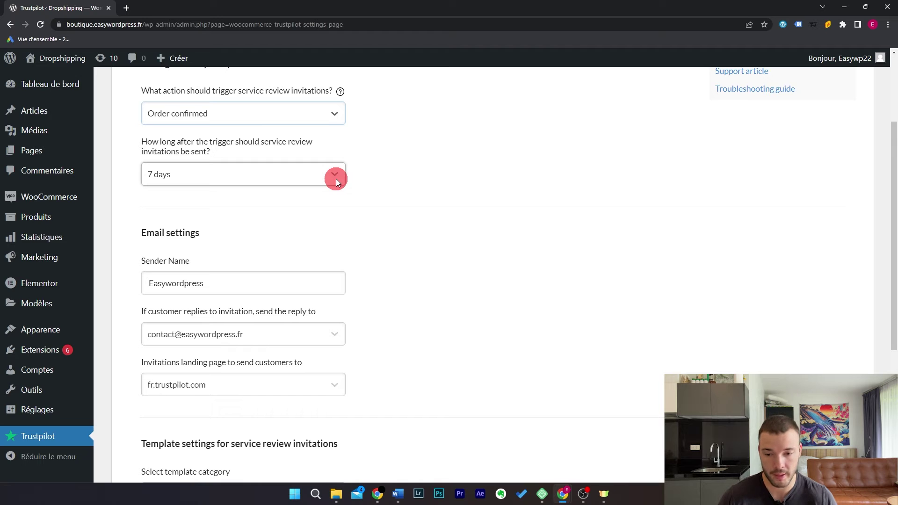
{"action": "scroll", "coordinate": [456, 227], "scroll_direction": "down", "scroll_amount": 2}
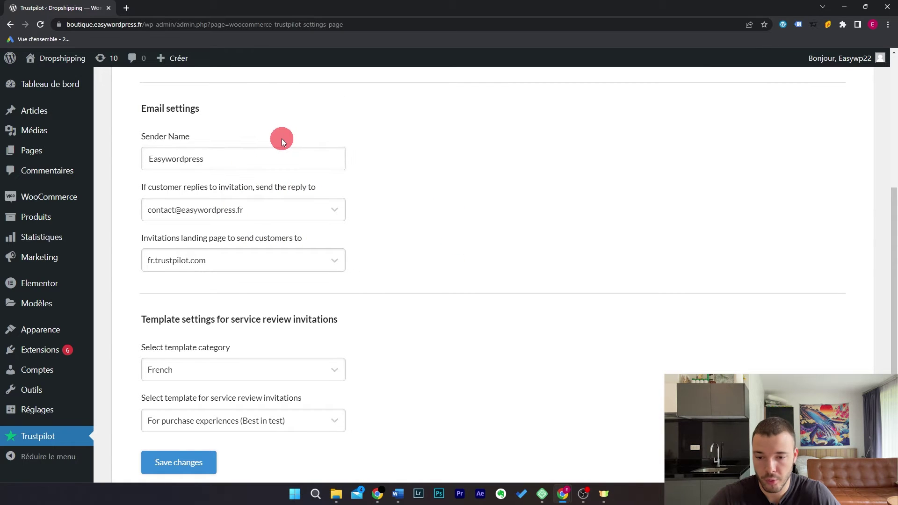
{"action": "scroll", "coordinate": [438, 268], "scroll_direction": "down", "scroll_amount": 1}
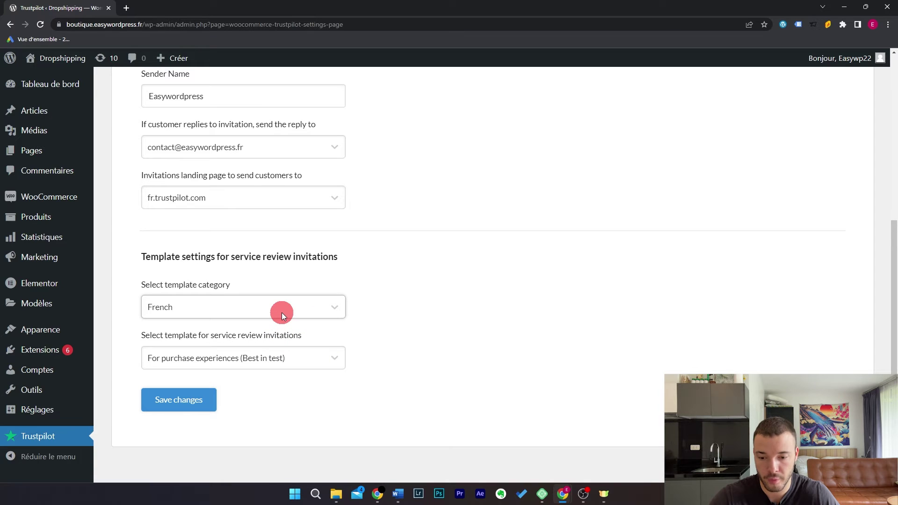
{"action": "left_click", "coordinate": [288, 364]}
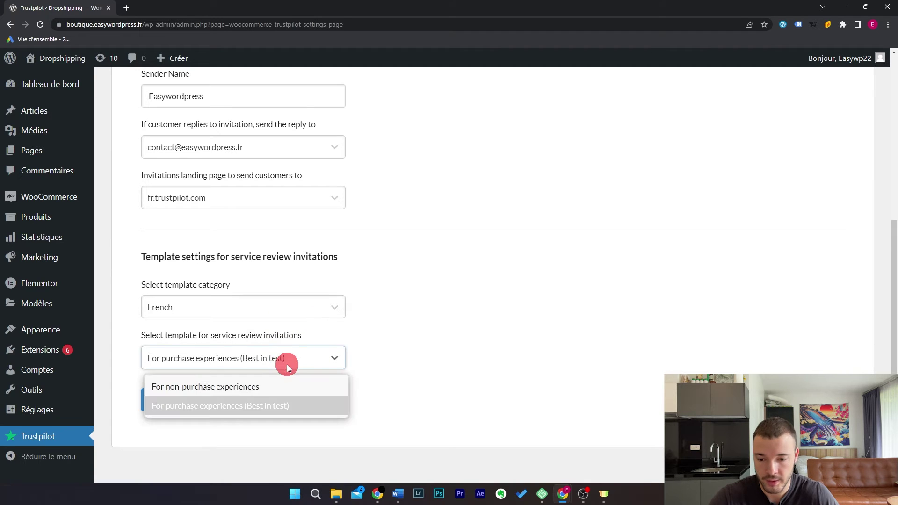
{"action": "left_click", "coordinate": [274, 408]}
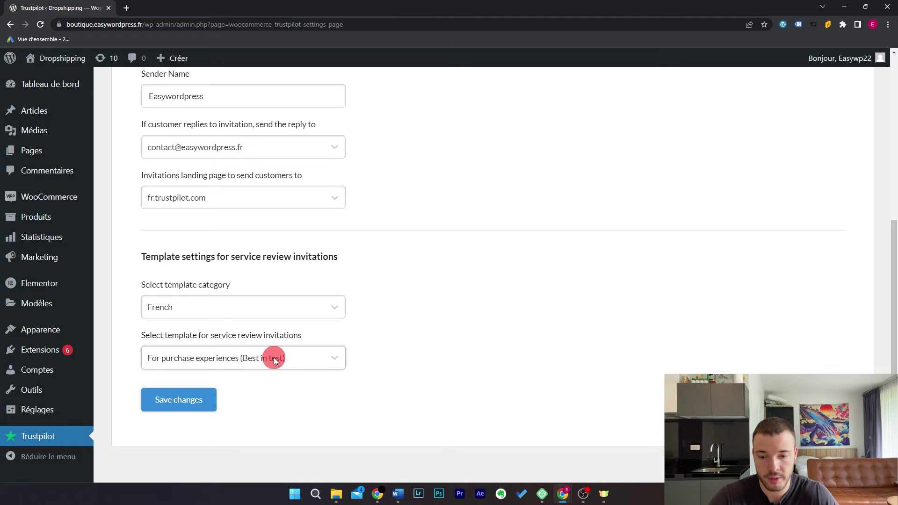
{"action": "left_click", "coordinate": [198, 407]}
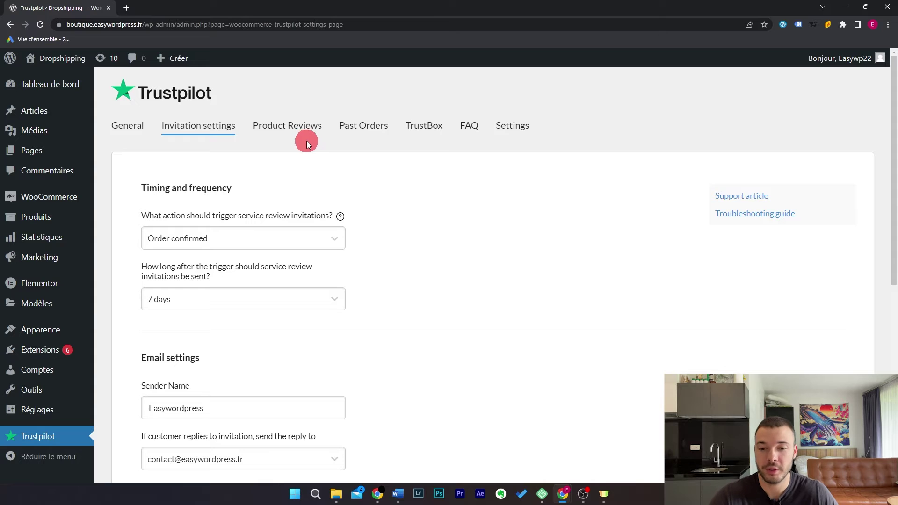
Step: Try to turn on product review invitations in the Product Reviews settings and save the changes
{"action": "left_click", "coordinate": [305, 125]}
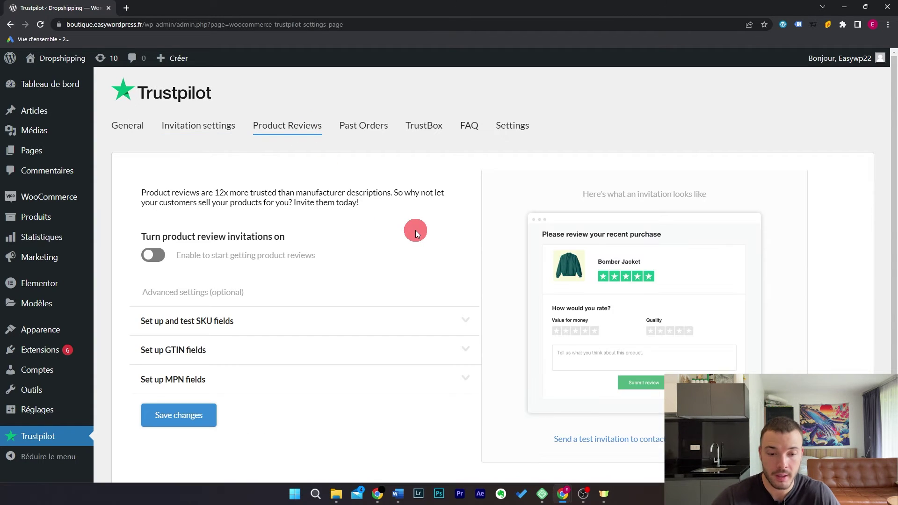
{"action": "scroll", "coordinate": [416, 231], "scroll_direction": "down", "scroll_amount": 1}
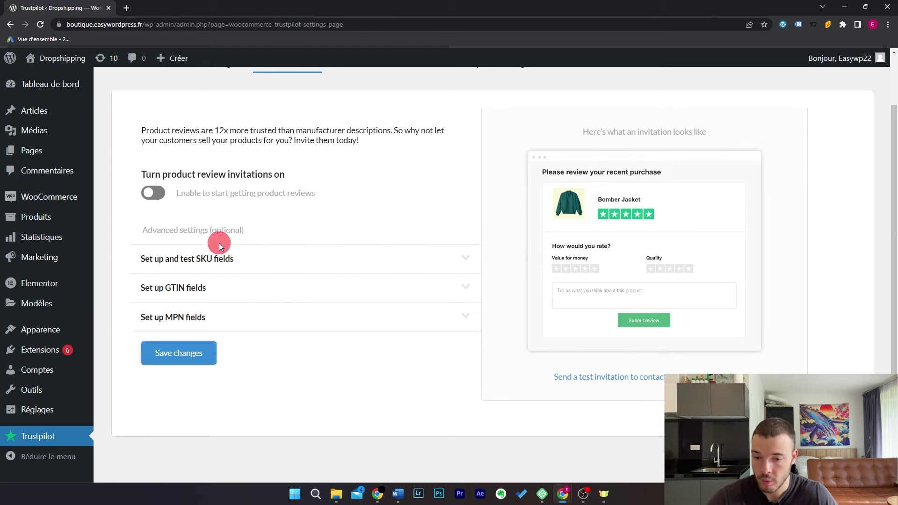
{"action": "left_click", "coordinate": [157, 196]}
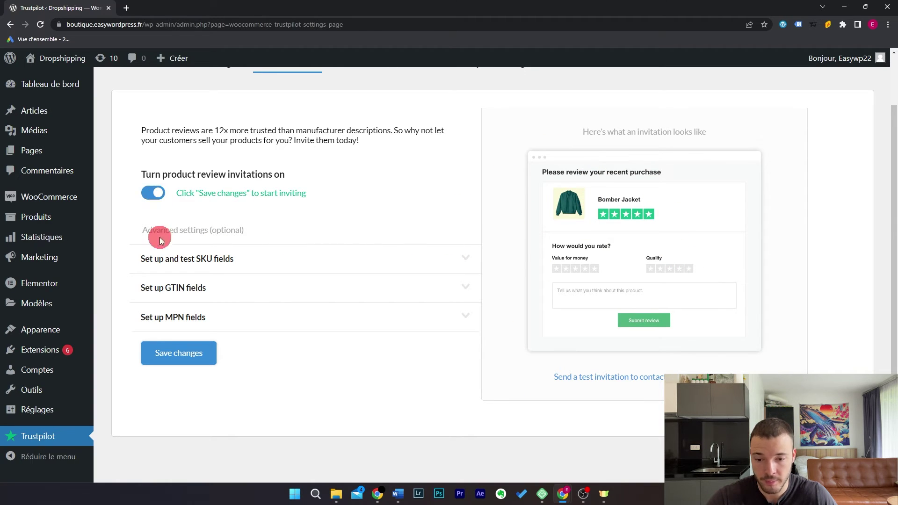
{"action": "left_click", "coordinate": [180, 358]}
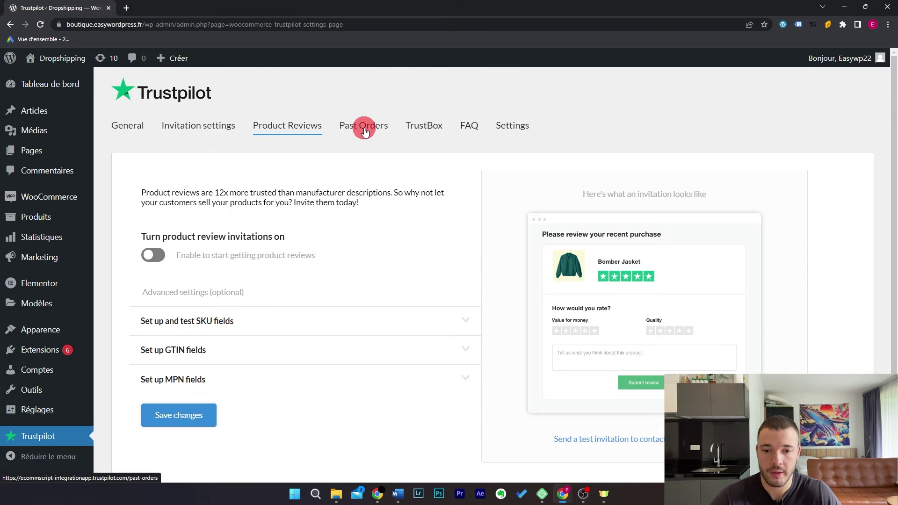
Step: Set the past orders period for review invitations to 6 months
{"action": "left_click", "coordinate": [363, 126]}
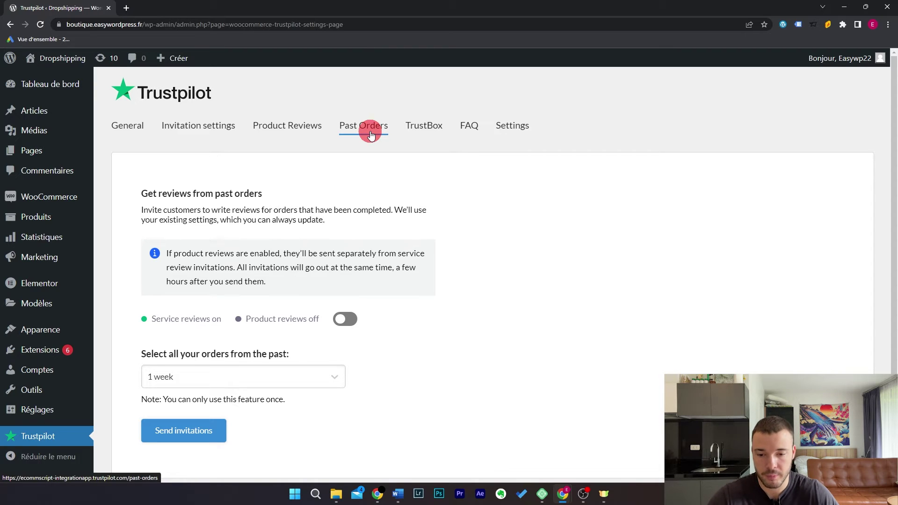
{"action": "scroll", "coordinate": [361, 238], "scroll_direction": "down", "scroll_amount": 1}
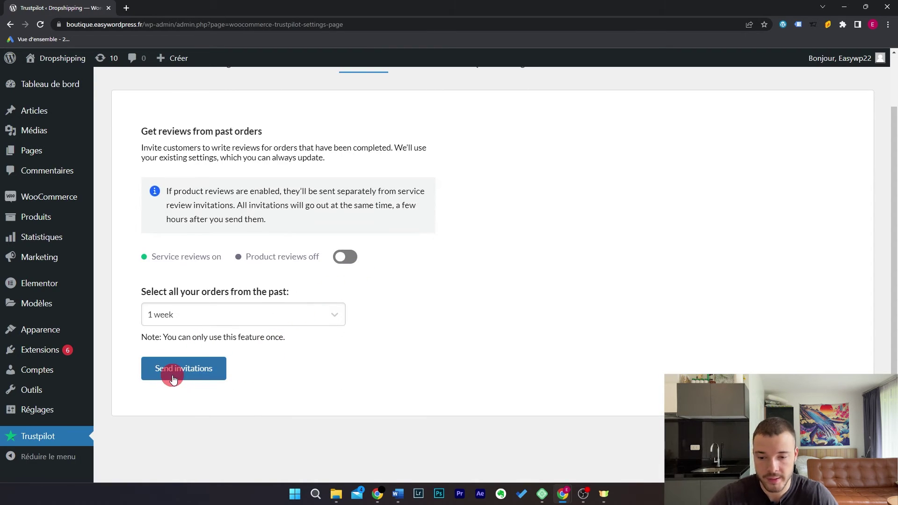
{"action": "left_click", "coordinate": [285, 324]}
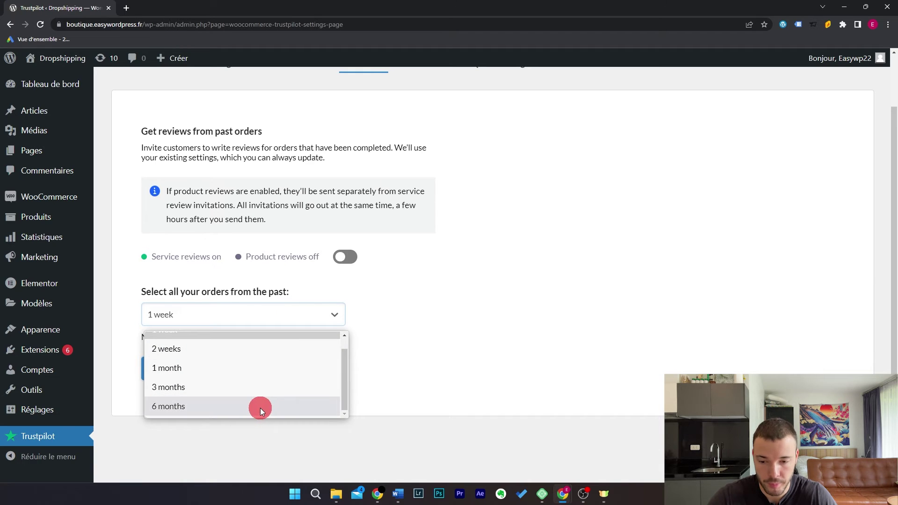
{"action": "left_click", "coordinate": [260, 408]}
{"action": "scroll", "coordinate": [430, 323], "scroll_direction": "up", "scroll_amount": 1}
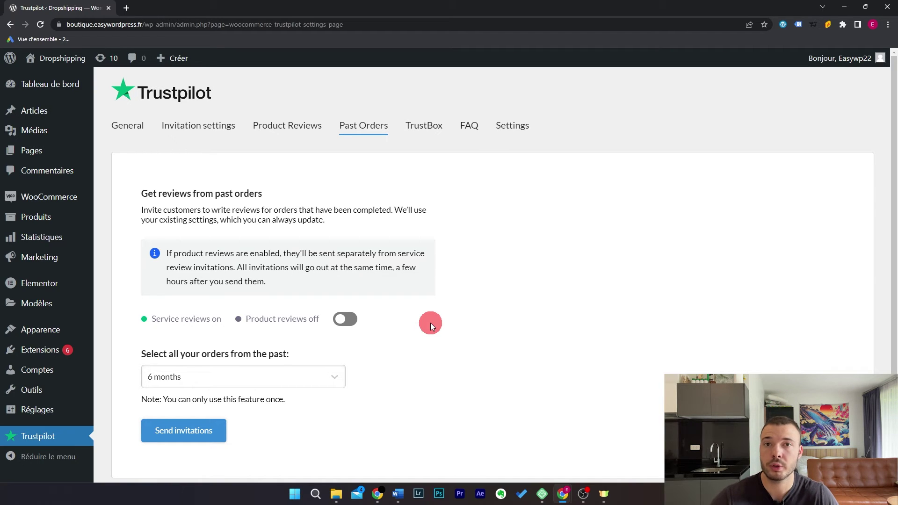
Step: Open the TrustBox widget editor and dismiss its introductory message
{"action": "left_click", "coordinate": [423, 128]}
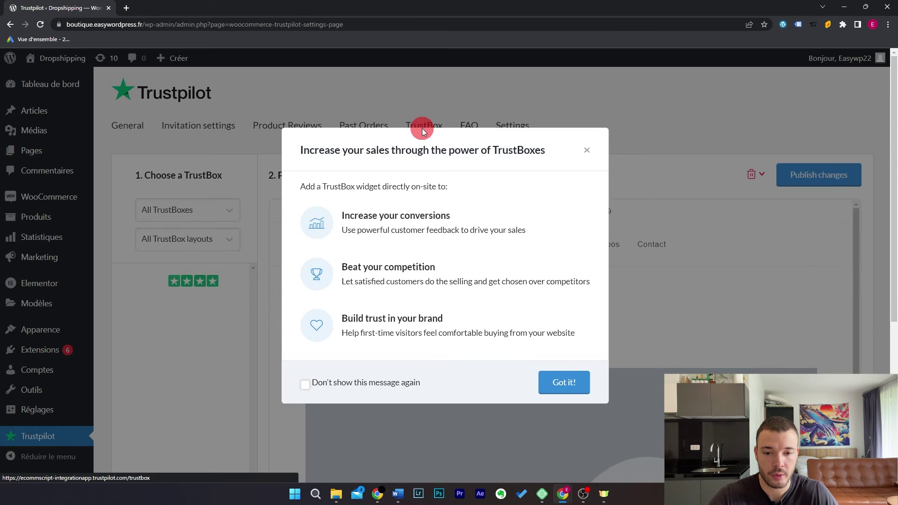
{"action": "left_click", "coordinate": [549, 377]}
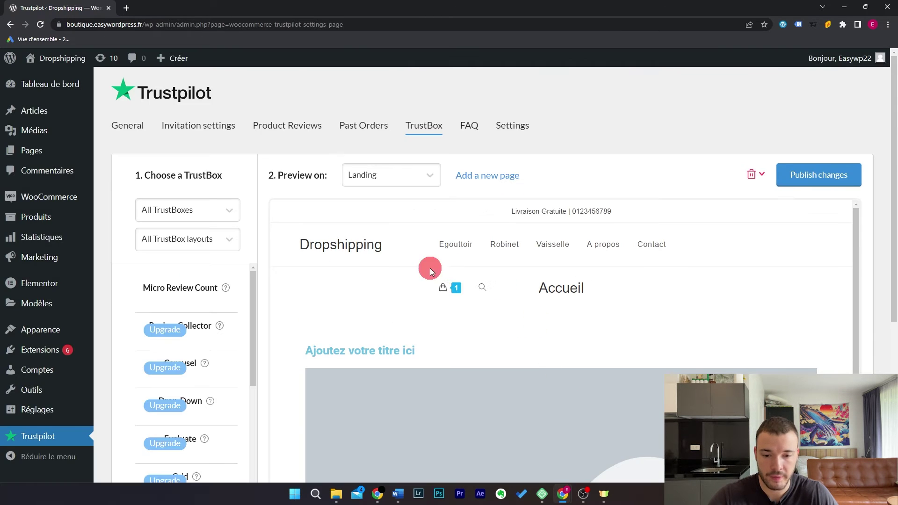
Step: Examine the available TrustBox types and look over the Landing page preview for a suitable widget location
{"action": "scroll", "coordinate": [398, 279], "scroll_direction": "down", "scroll_amount": 1}
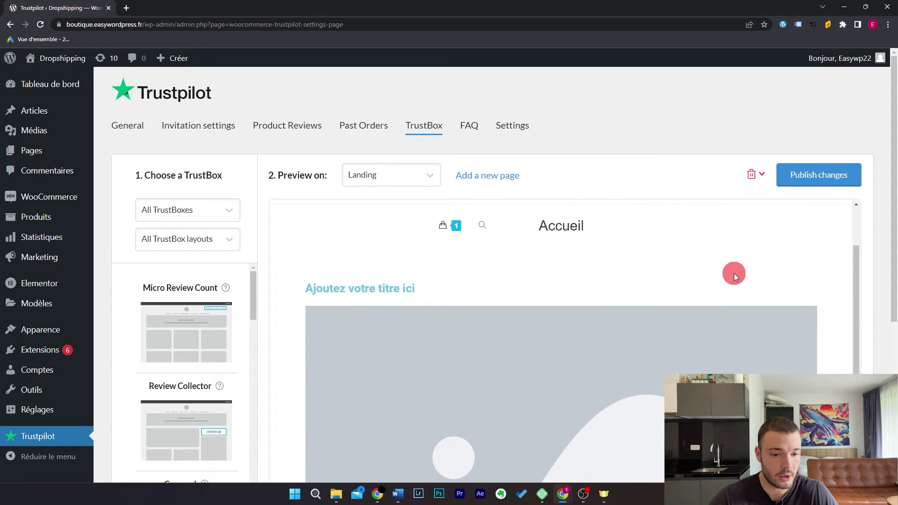
{"action": "scroll", "coordinate": [734, 273], "scroll_direction": "down", "scroll_amount": 1}
{"action": "scroll", "coordinate": [734, 273], "scroll_direction": "up", "scroll_amount": 1}
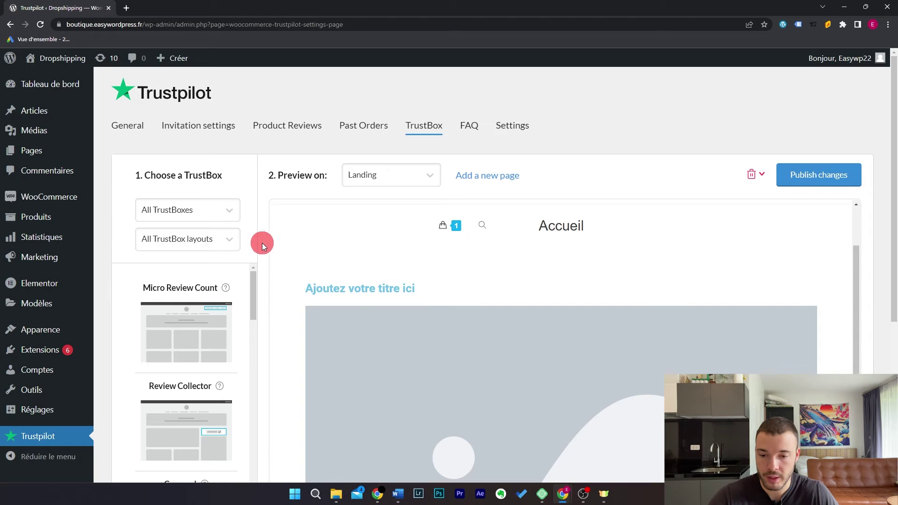
{"action": "scroll", "coordinate": [266, 236], "scroll_direction": "down", "scroll_amount": 3}
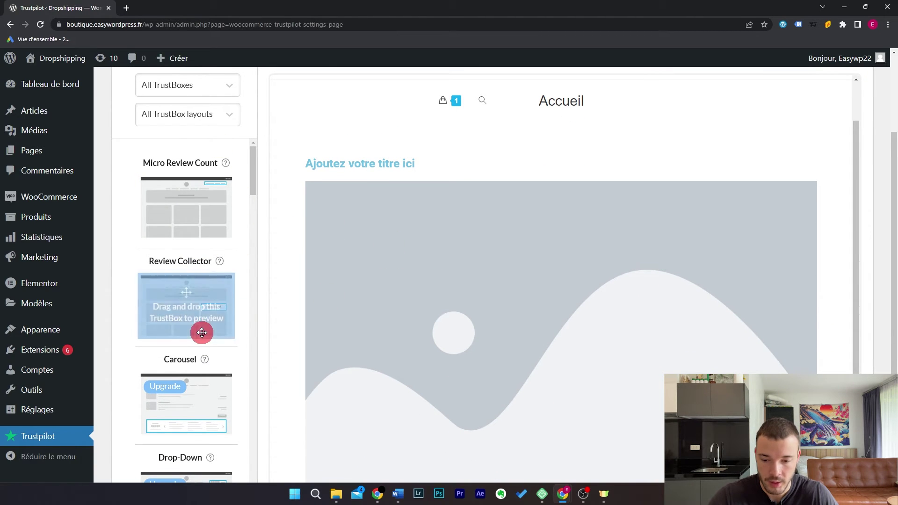
{"action": "scroll", "coordinate": [197, 327], "scroll_direction": "down", "scroll_amount": 3}
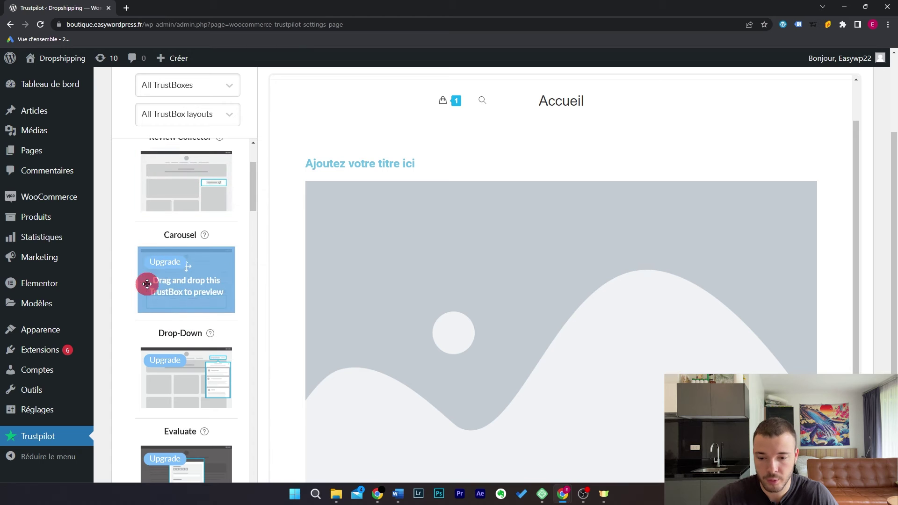
{"action": "scroll", "coordinate": [168, 311], "scroll_direction": "down", "scroll_amount": 1}
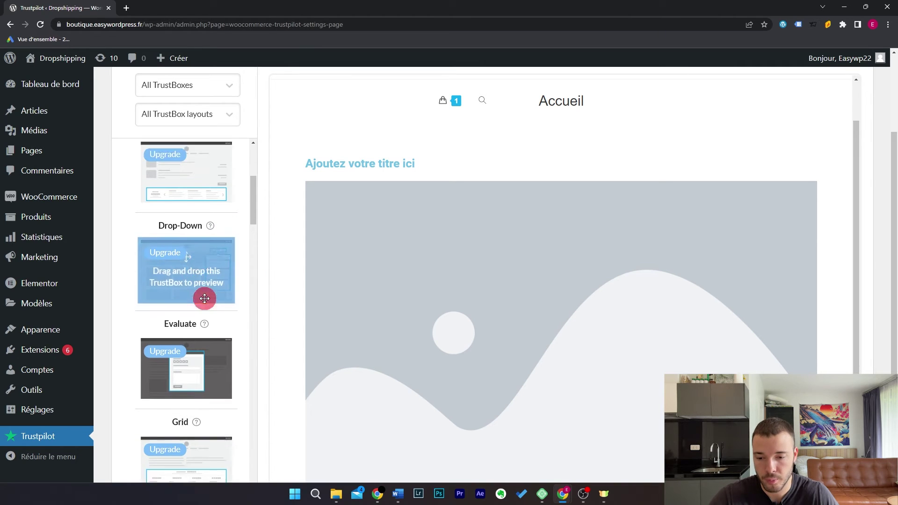
{"action": "scroll", "coordinate": [209, 300], "scroll_direction": "down", "scroll_amount": 1}
{"action": "scroll", "coordinate": [215, 330], "scroll_direction": "up", "scroll_amount": 4}
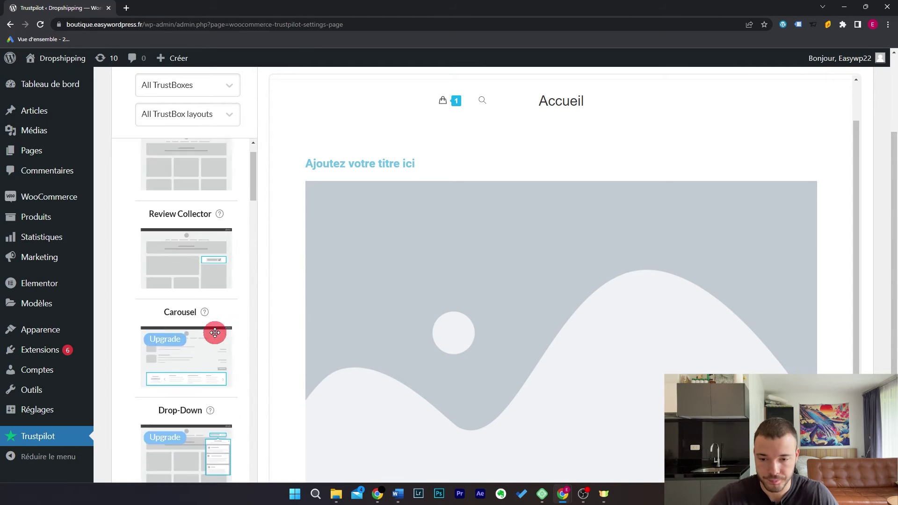
{"action": "scroll", "coordinate": [436, 260], "scroll_direction": "up", "scroll_amount": 3}
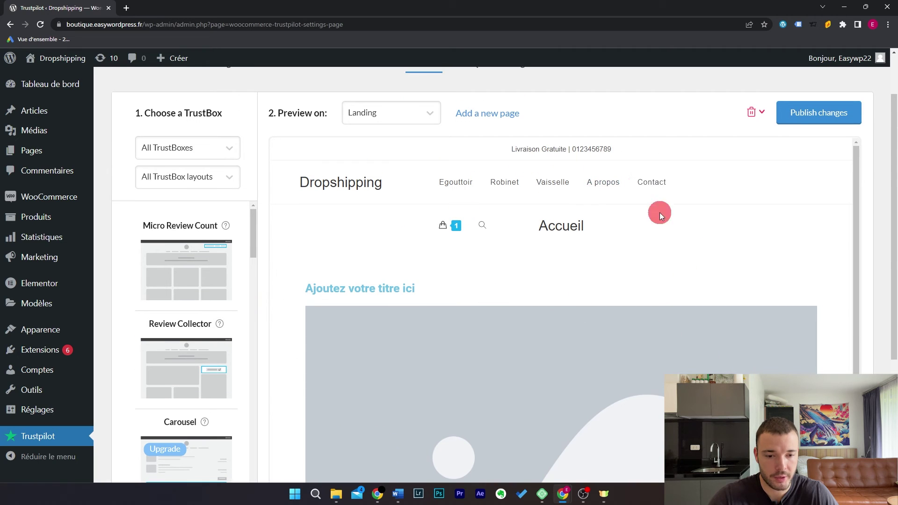
{"action": "scroll", "coordinate": [884, 240], "scroll_direction": "down", "scroll_amount": 3}
{"action": "scroll", "coordinate": [760, 246], "scroll_direction": "down", "scroll_amount": 5}
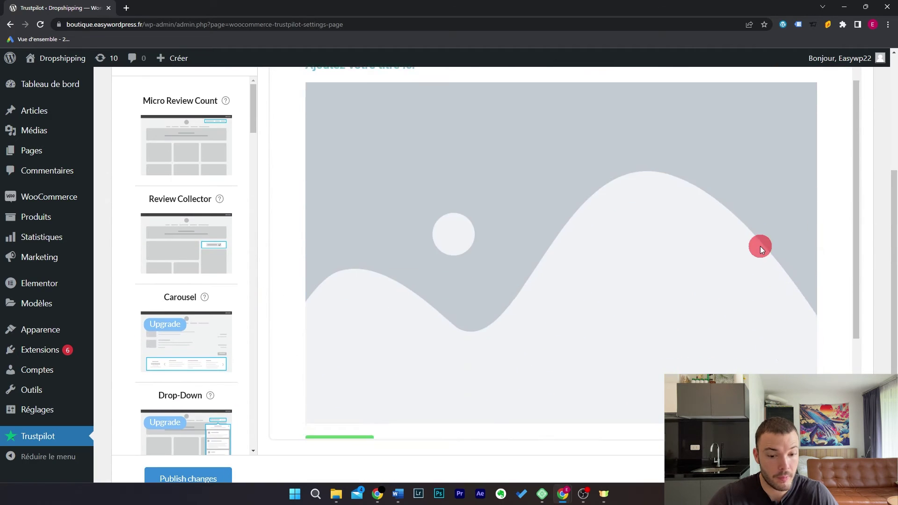
{"action": "scroll", "coordinate": [703, 259], "scroll_direction": "up", "scroll_amount": 1}
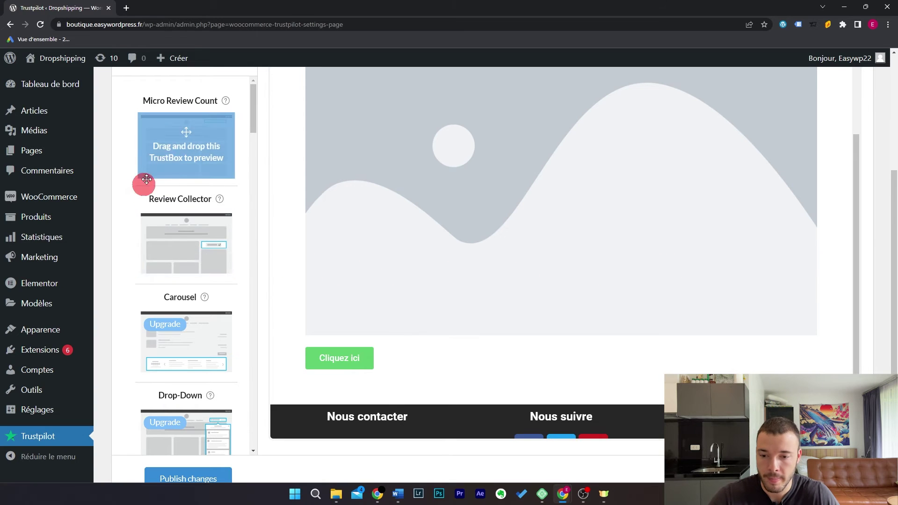
{"action": "scroll", "coordinate": [659, 161], "scroll_direction": "up", "scroll_amount": 5}
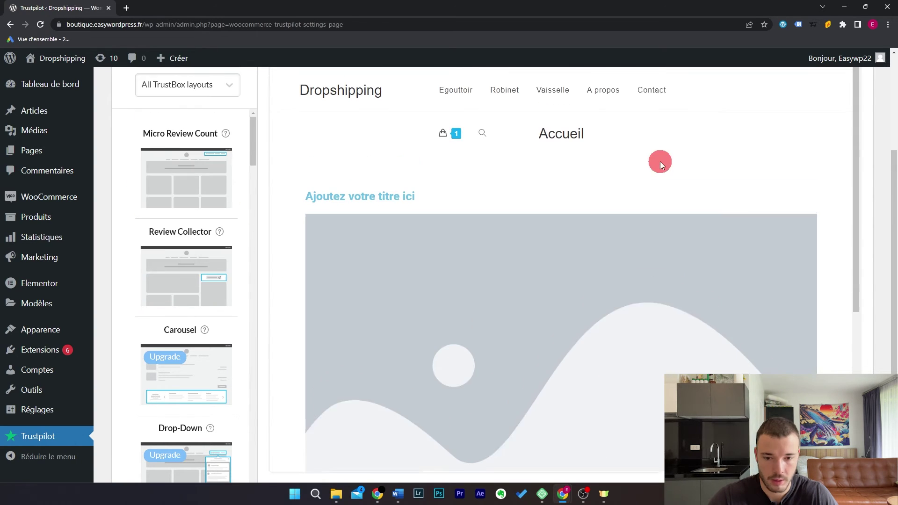
Step: Place the Micro Review Count TrustBox beneath the Accueil heading on the Landing page, with the Review Collector TrustBox directly below it
{"action": "left_click_drag", "start_coordinate": [159, 208], "coordinate": [391, 200]}
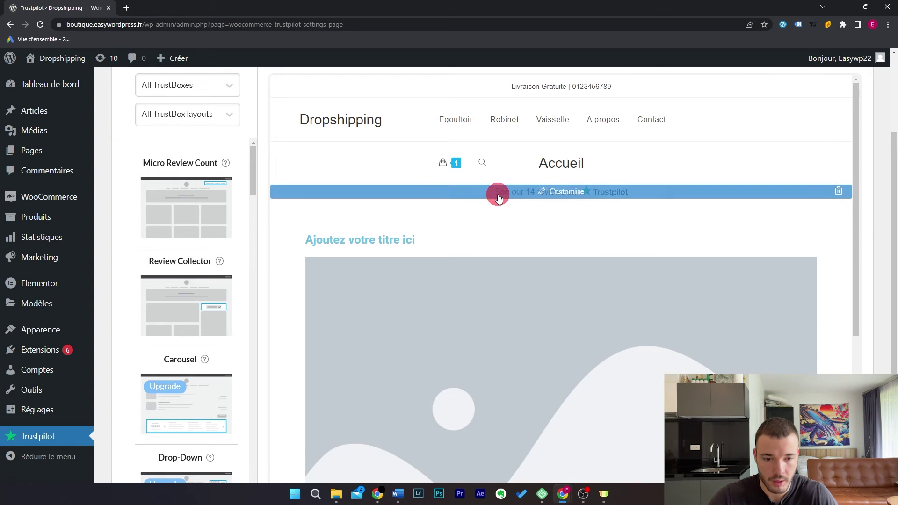
{"action": "mouse_move", "coordinate": [529, 202]}
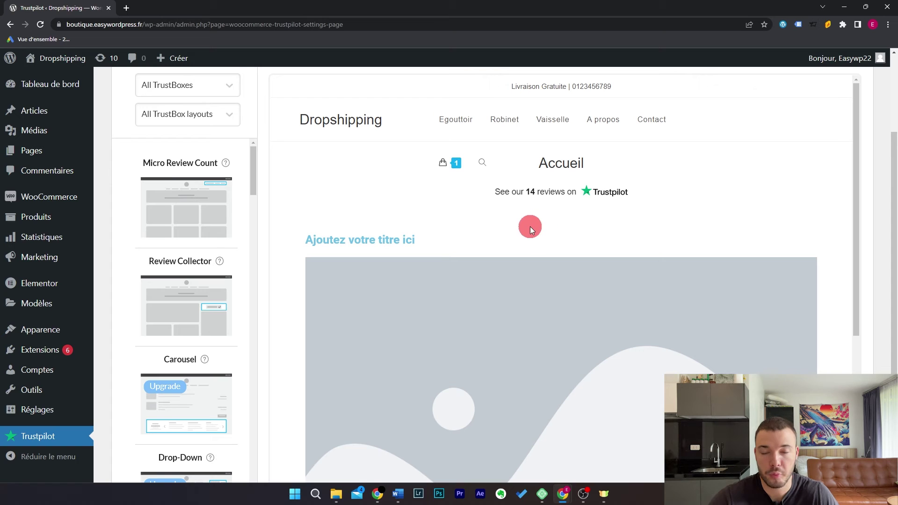
{"action": "mouse_move", "coordinate": [217, 276]}
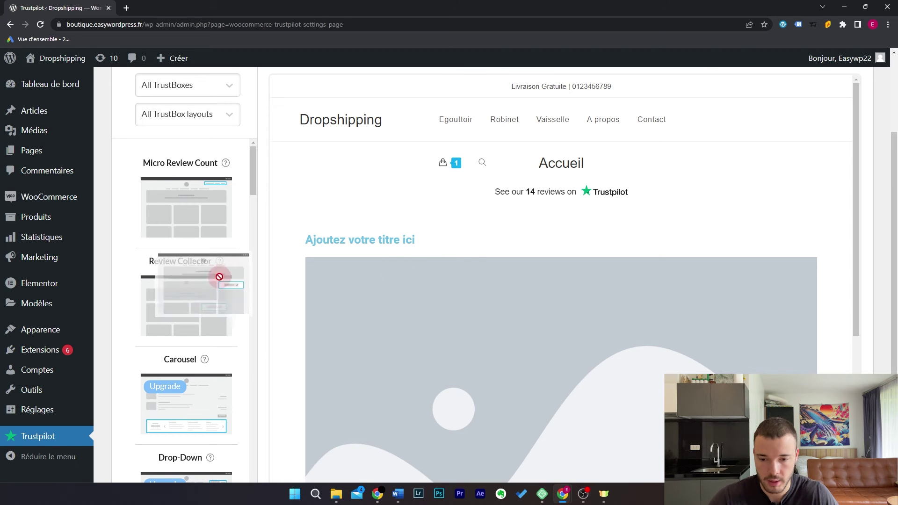
{"action": "left_click_drag", "start_coordinate": [187, 322], "coordinate": [525, 214]}
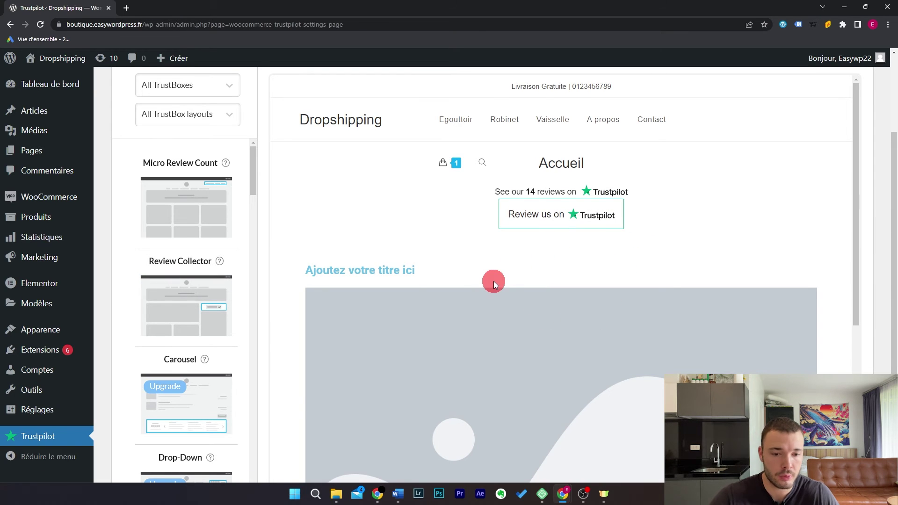
Step: Open the customisation settings of the Review Collector TrustBox and review its position, size, language and spacing options
{"action": "scroll", "coordinate": [493, 282], "scroll_direction": "up", "scroll_amount": 3}
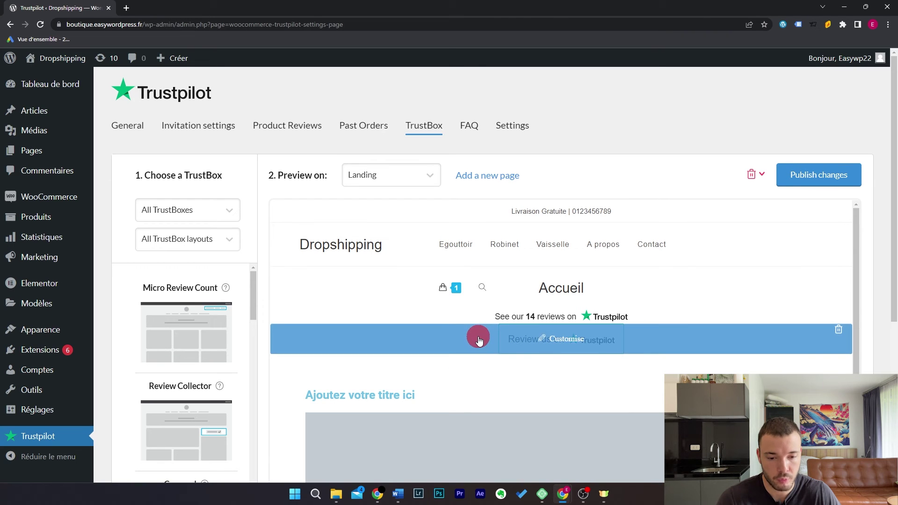
{"action": "left_click", "coordinate": [561, 340]}
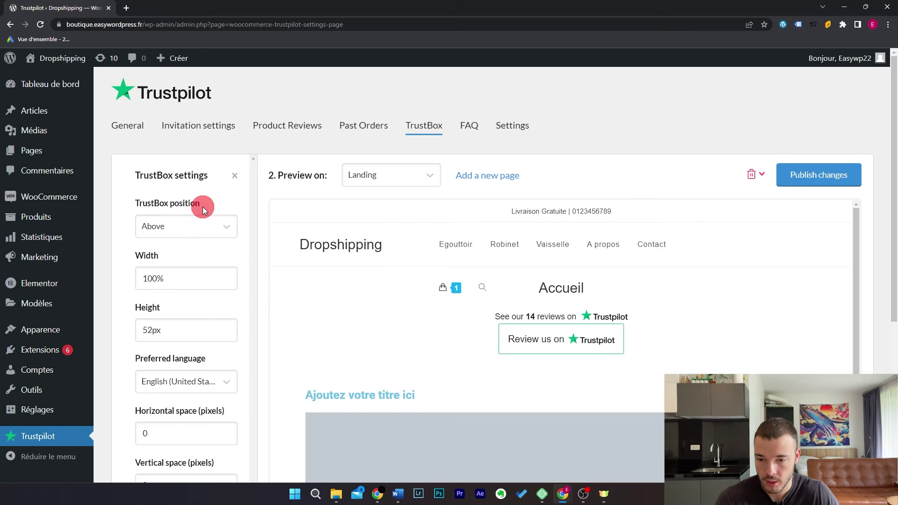
{"action": "scroll", "coordinate": [199, 298], "scroll_direction": "down", "scroll_amount": 3}
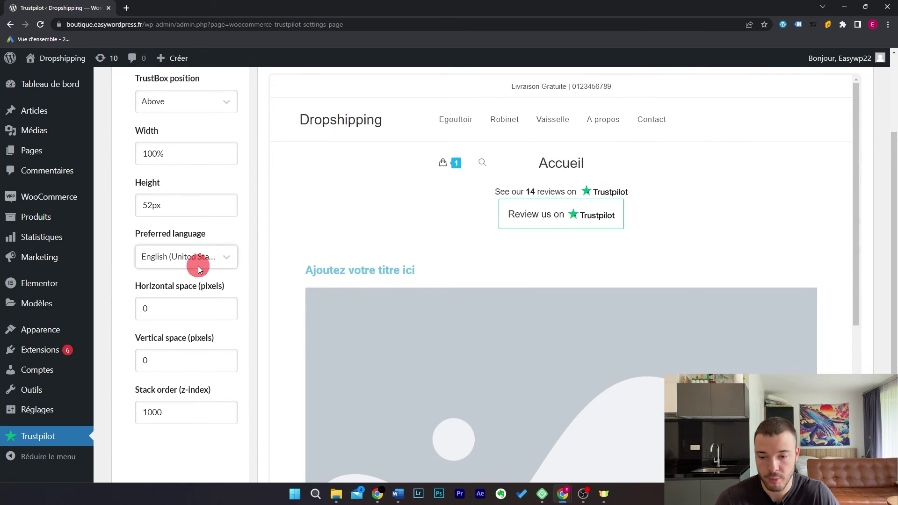
{"action": "scroll", "coordinate": [418, 276], "scroll_direction": "up", "scroll_amount": 3}
Step: Check which pages can be previewed and view the form for adding a specific page by web address, leaving it without adding one
{"action": "left_click", "coordinate": [434, 175]}
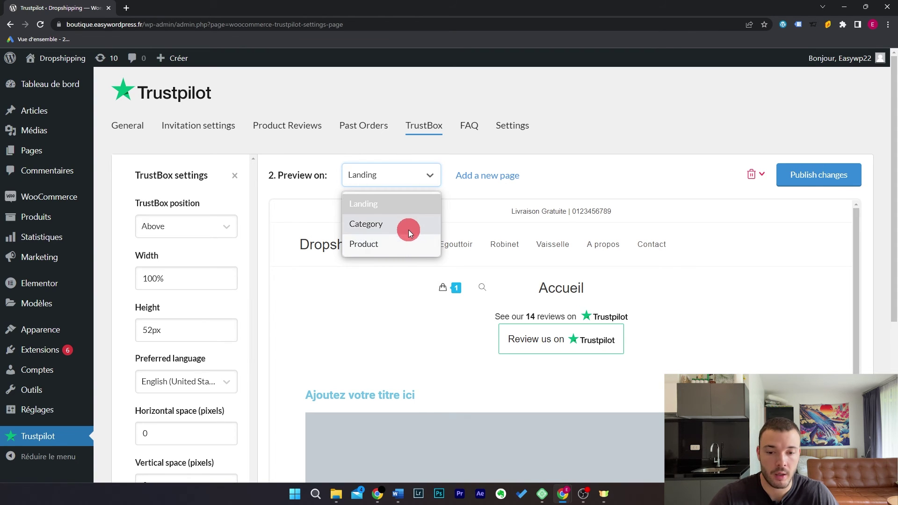
{"action": "left_click", "coordinate": [436, 175]}
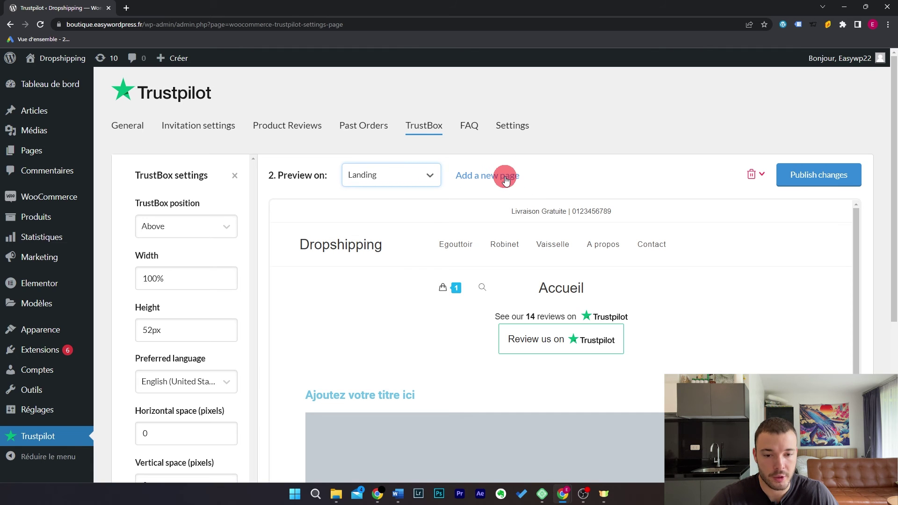
{"action": "left_click", "coordinate": [506, 179]}
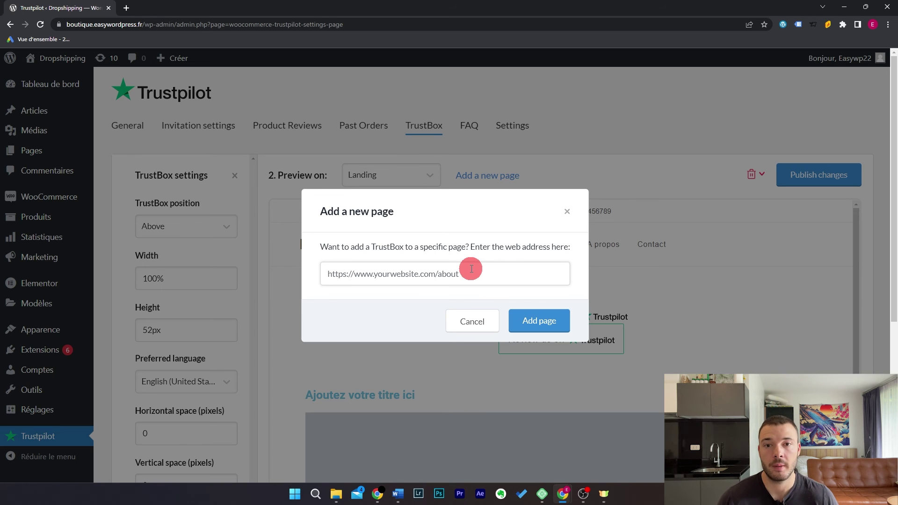
{"action": "left_click", "coordinate": [476, 318]}
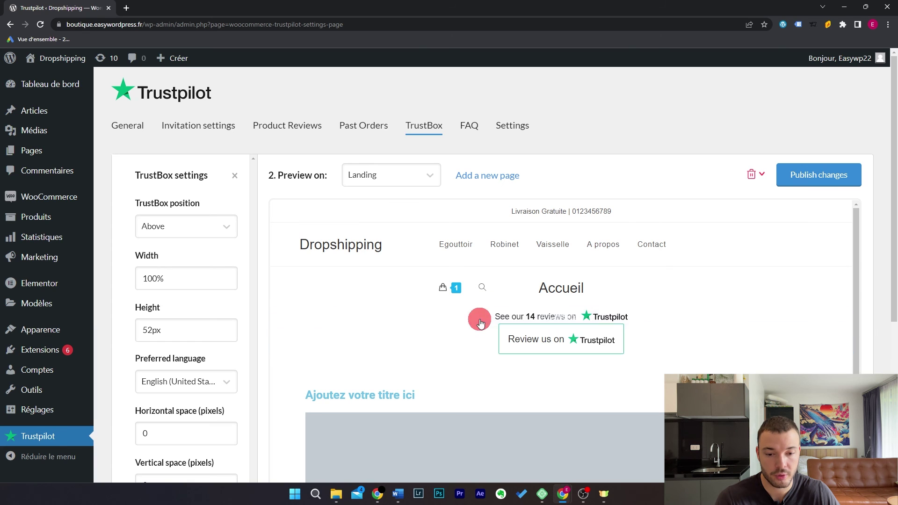
Step: Close the Review Collector settings and look through the list of TrustBox types again
{"action": "mouse_move", "coordinate": [480, 316]}
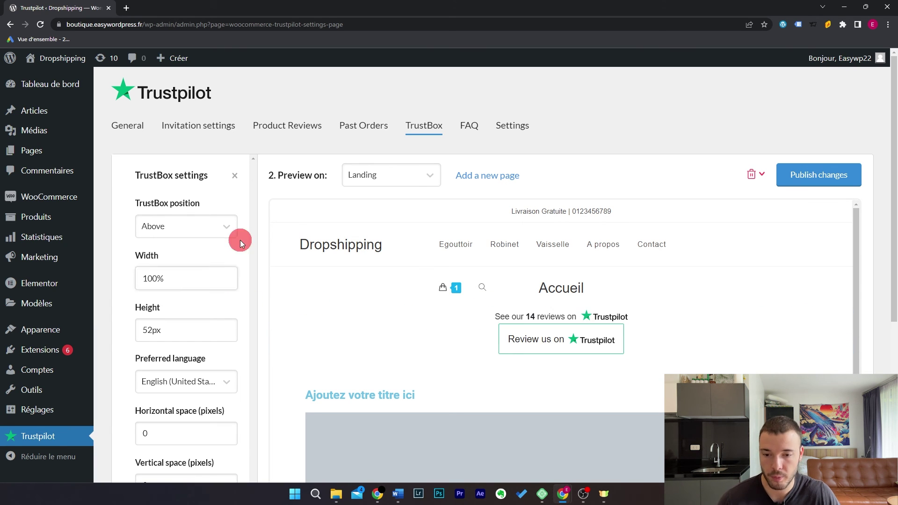
{"action": "left_click", "coordinate": [237, 180]}
{"action": "scroll", "coordinate": [185, 332], "scroll_direction": "down", "scroll_amount": 4}
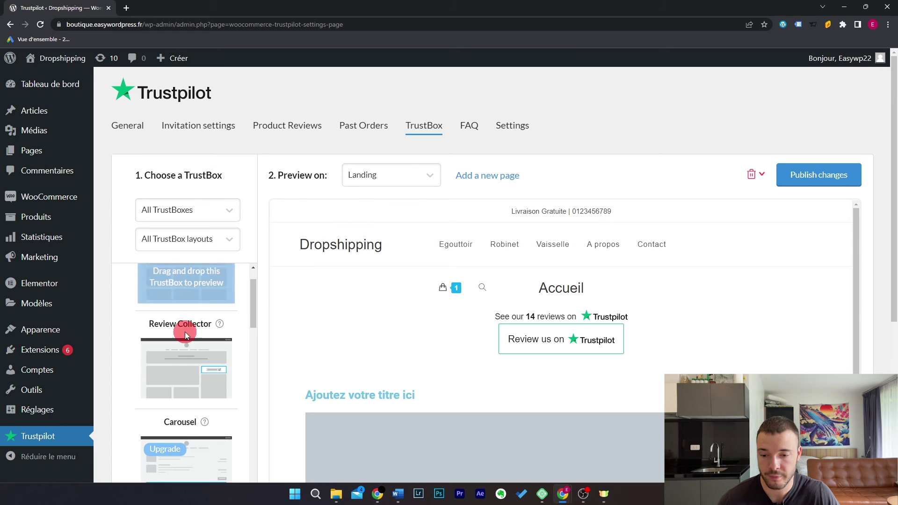
{"action": "scroll", "coordinate": [163, 356], "scroll_direction": "down", "scroll_amount": 1}
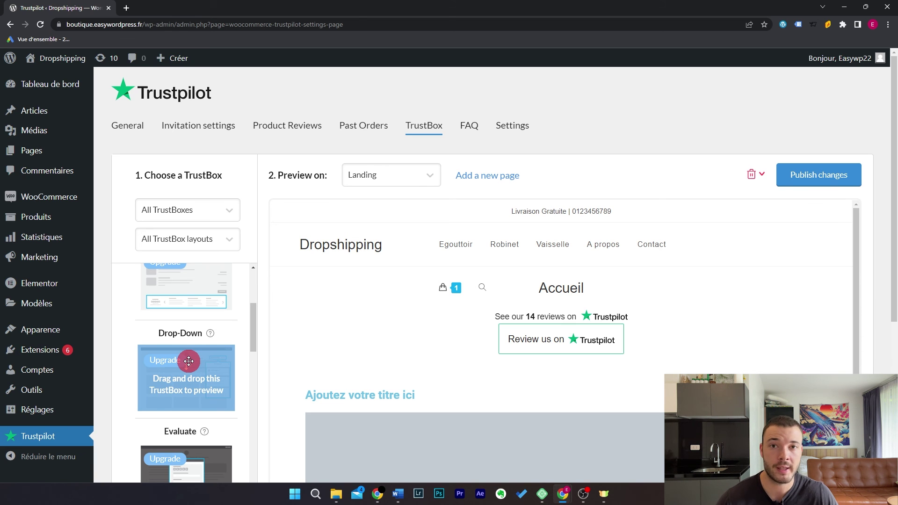
{"action": "scroll", "coordinate": [189, 361], "scroll_direction": "up", "scroll_amount": 5}
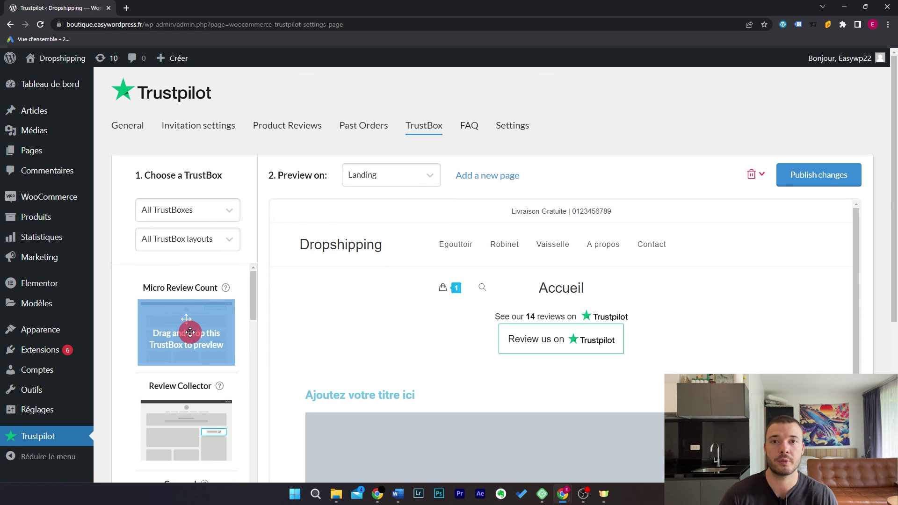